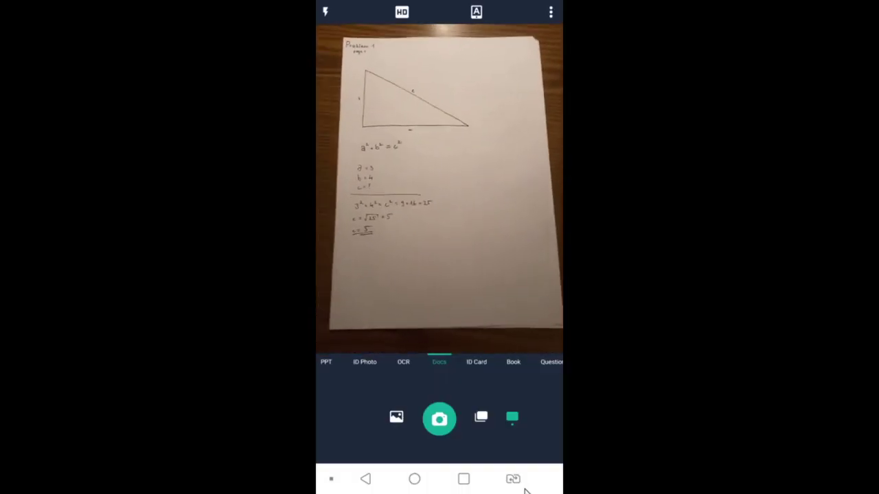
- Capture the first Problem 1 page and accept the crop to get an enhanced scan
left_click(438, 427)
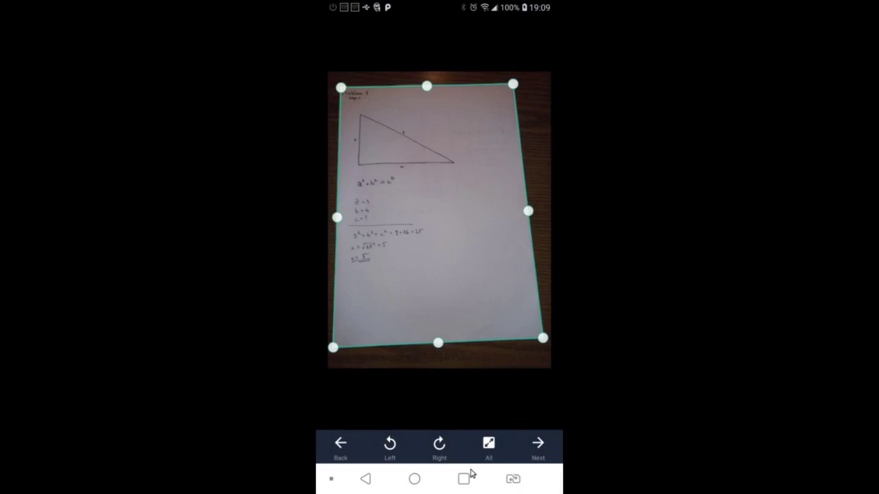
left_click(538, 443)
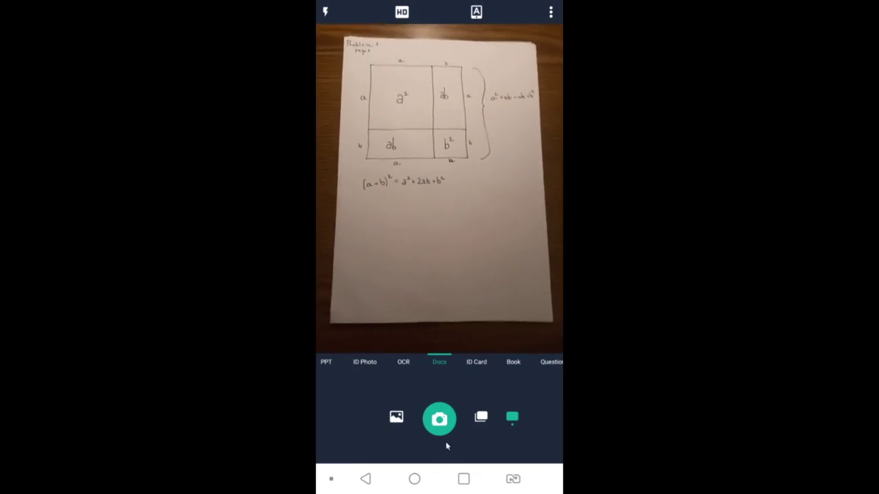
- Capture the (a+b)² diagram page, accept its crop, and save it as page 02
left_click(440, 420)
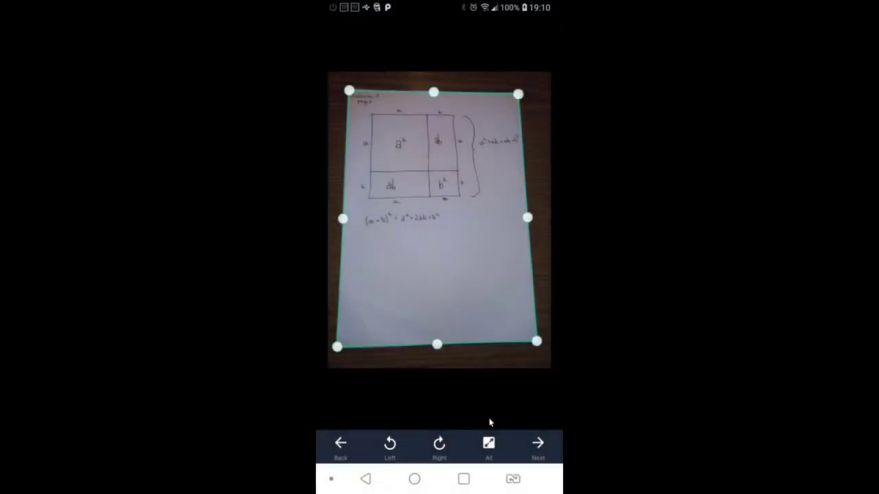
left_click(545, 451)
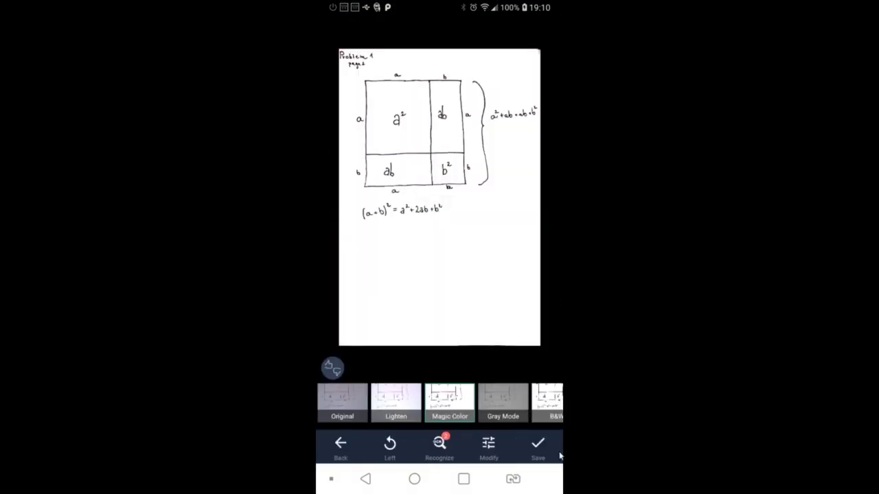
left_click(547, 447)
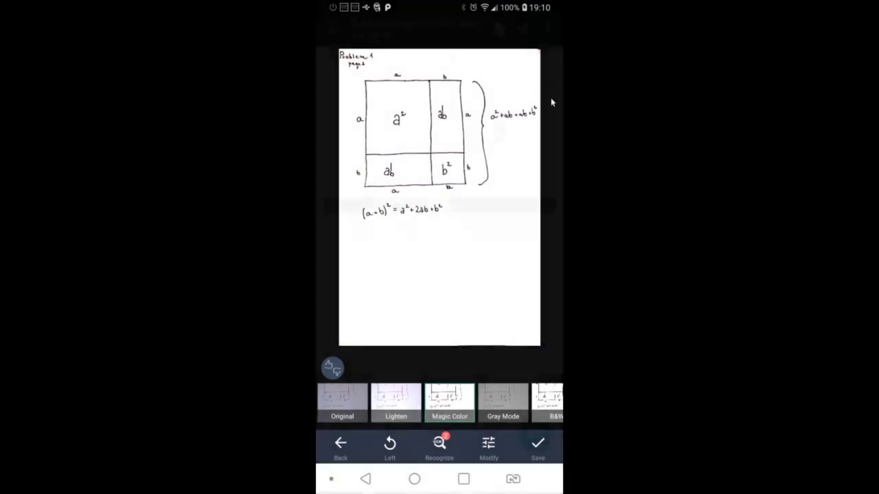
- Rename the two-page scan document to 'prob1'
left_click(547, 30)
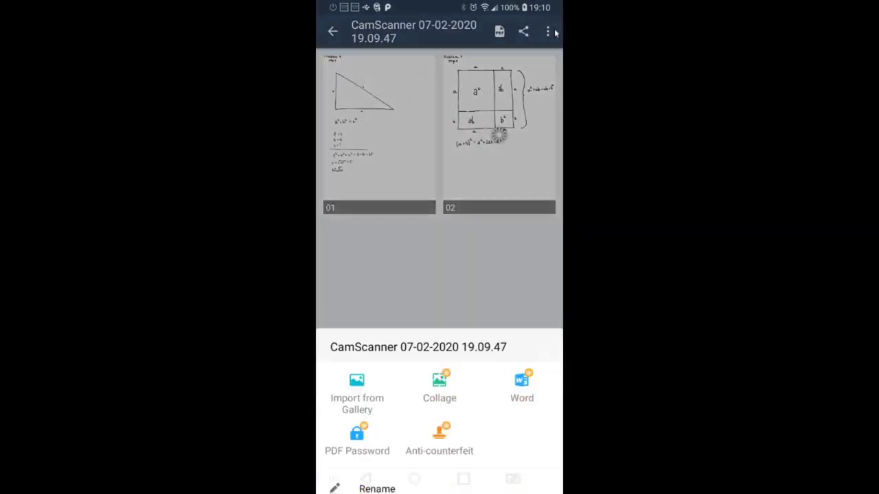
left_click(377, 254)
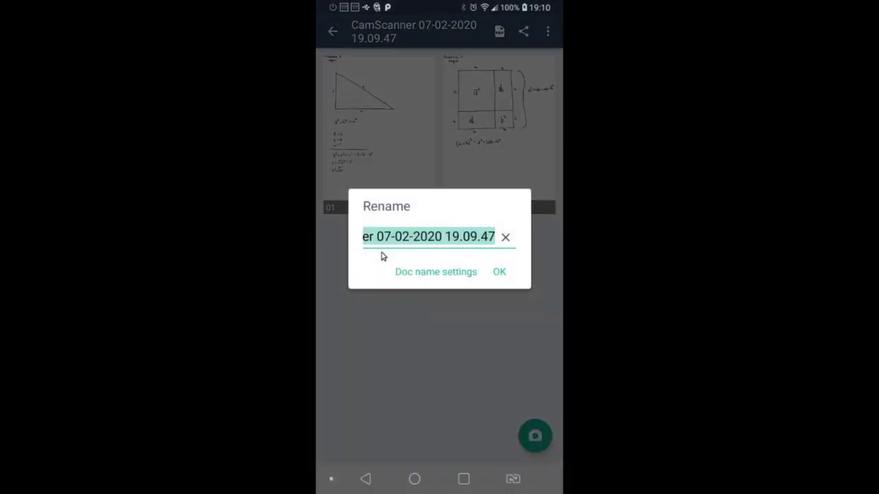
type("prob1")
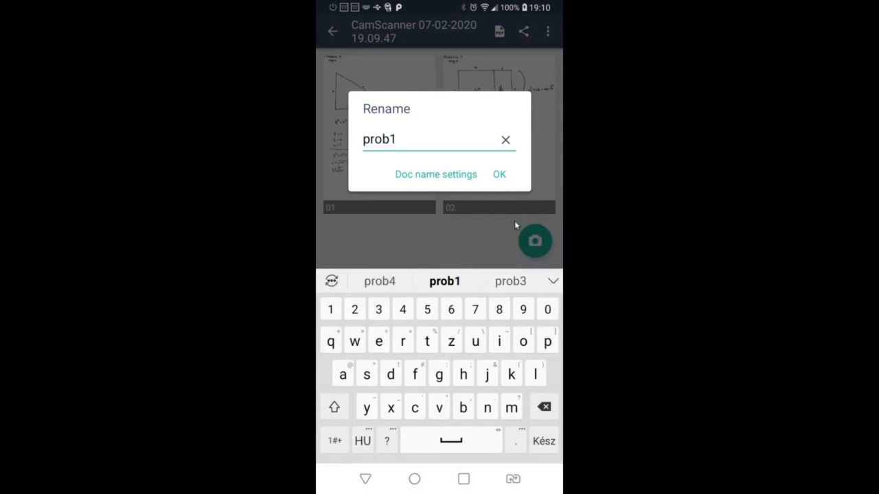
left_click(499, 175)
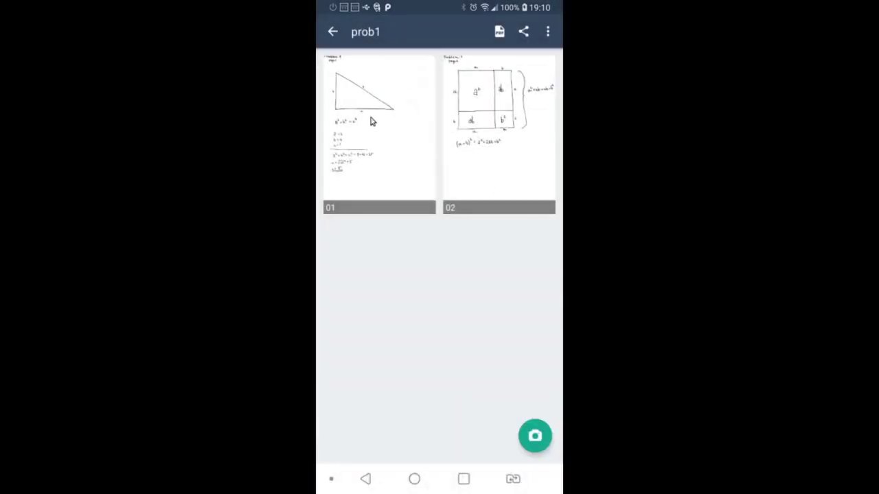
- Preview the prob1 document as a PDF
left_click(498, 33)
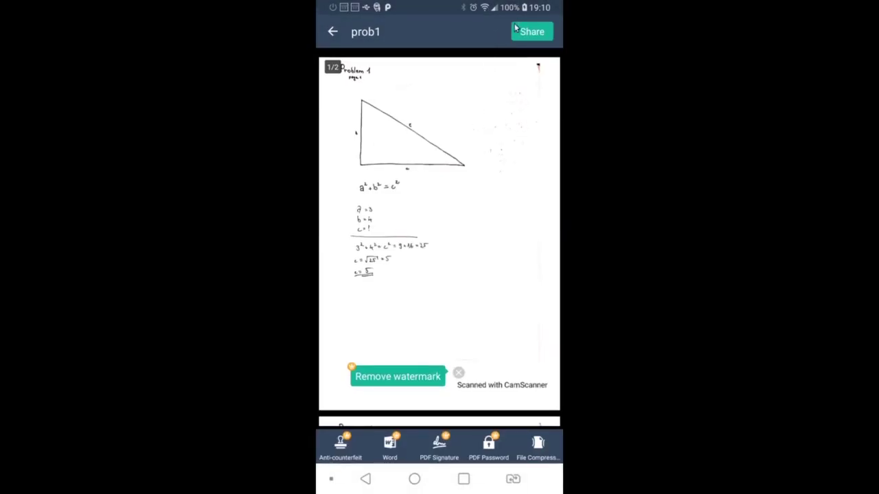
left_click(526, 35)
- Close the prob1 PDF preview
left_click(332, 31)
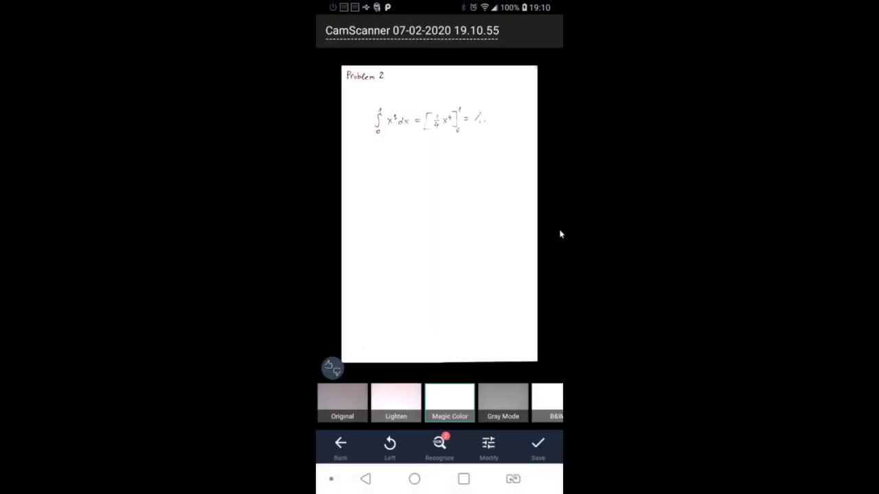
- Save the Problem 2 scan as a new document named 'prob2'
left_click(538, 444)
left_click(547, 33)
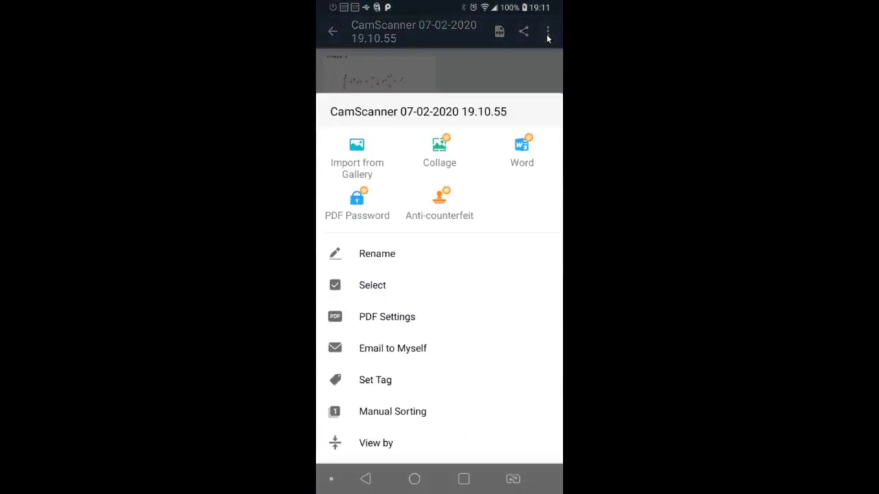
left_click(361, 261)
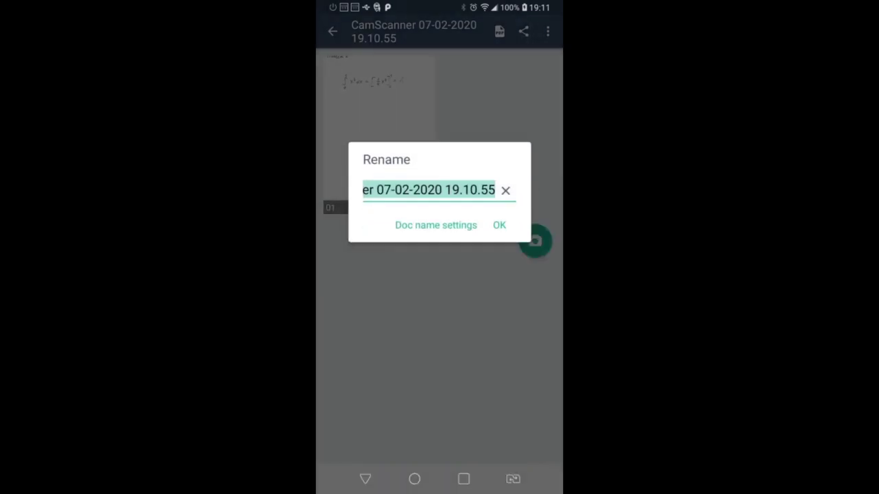
type("prob2")
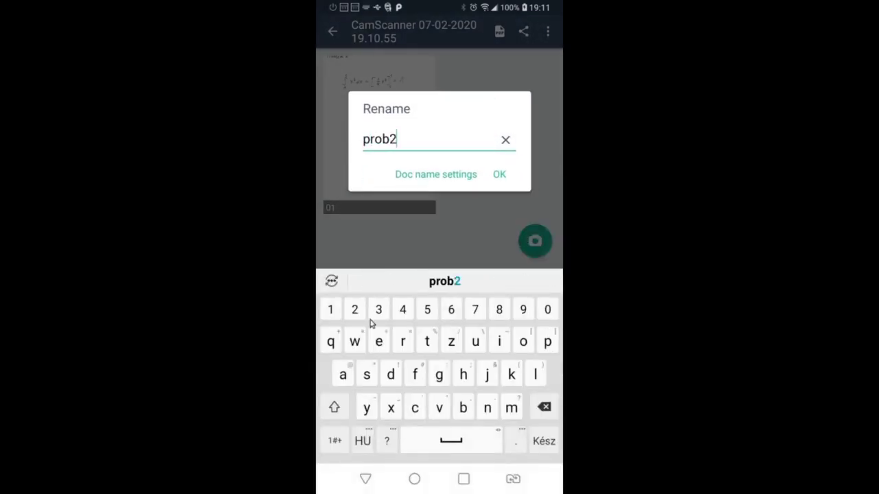
left_click(539, 448)
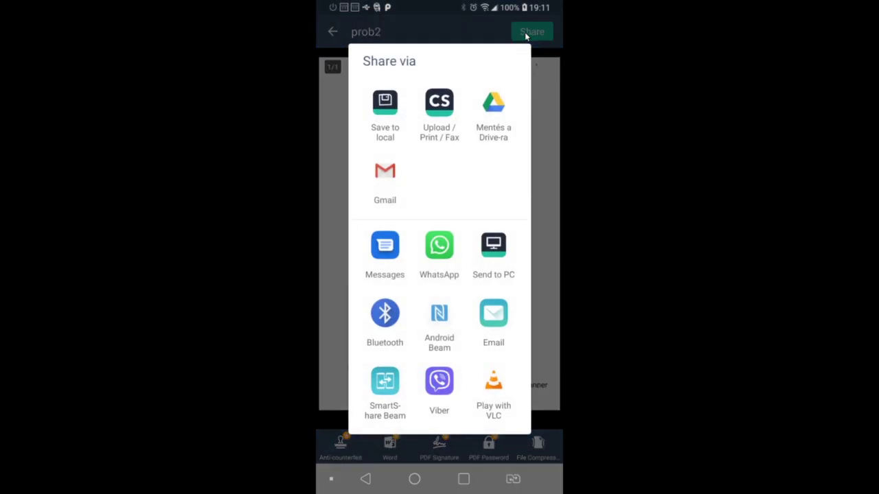
- Save the prob2 PDF to local storage and return to the document list
left_click(387, 103)
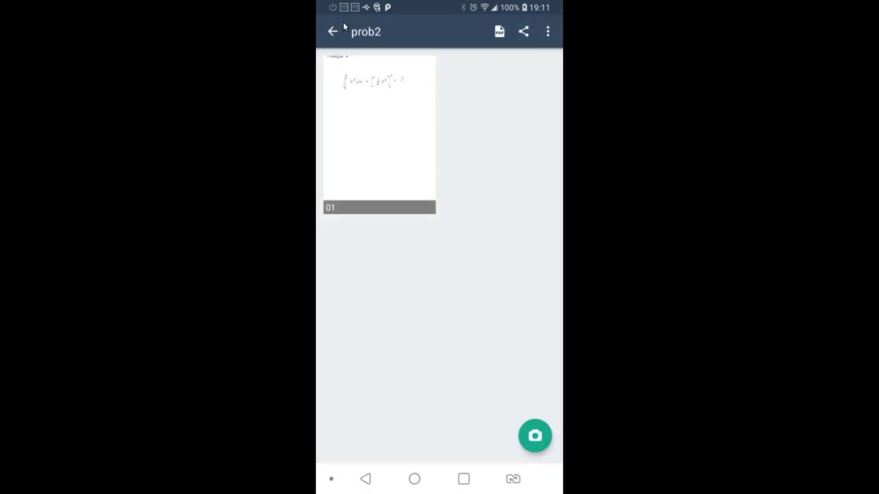
left_click(332, 32)
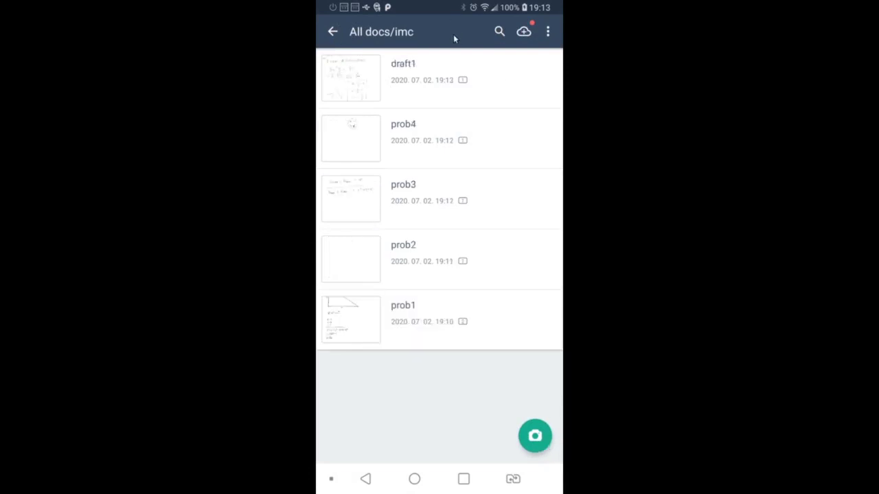
- Back out of the imc folder and quit CamScanner
left_click(365, 479)
left_click(365, 480)
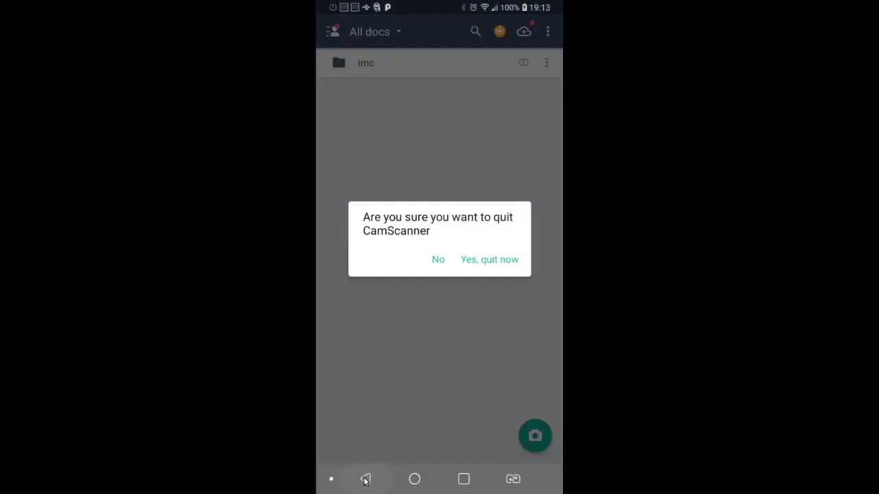
left_click(489, 261)
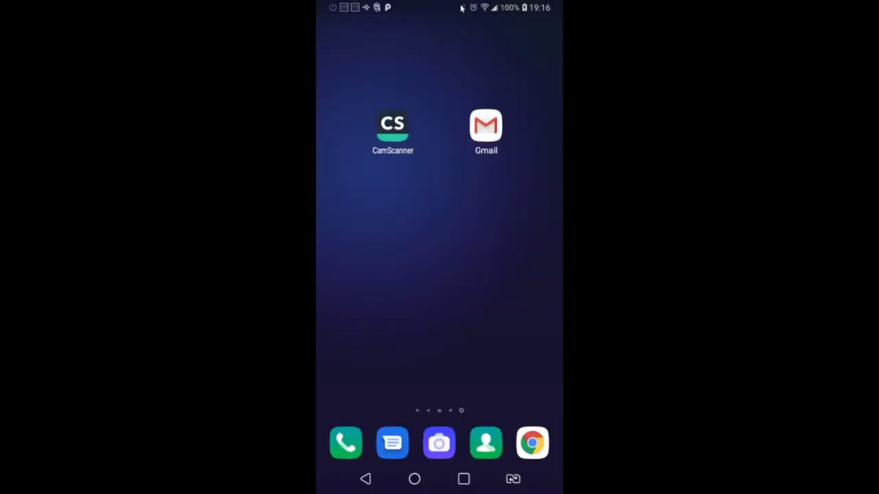
- Open the Dropbox upload link from the email and choose files from phone storage (Fájlok)
left_click(485, 130)
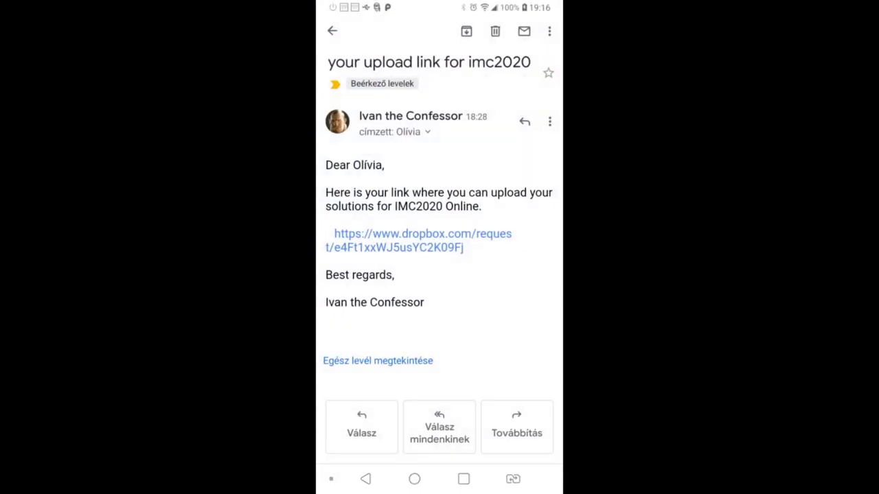
left_click(419, 248)
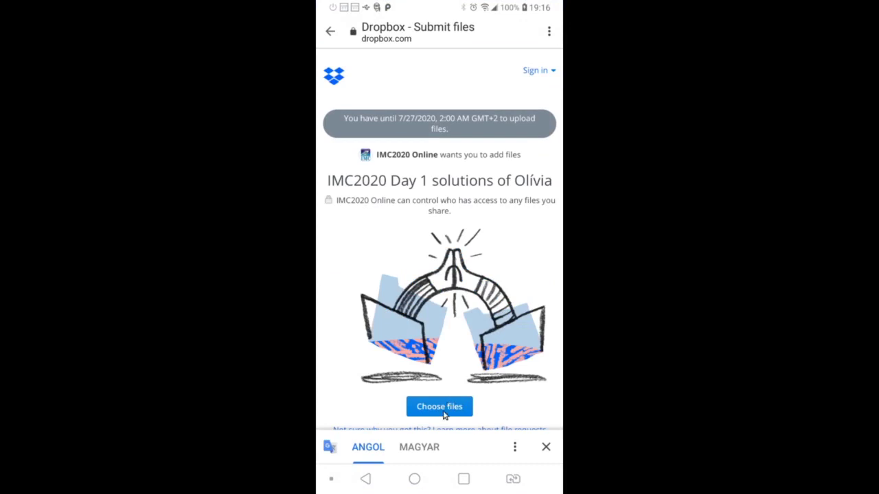
scroll(453, 357, "down", 2)
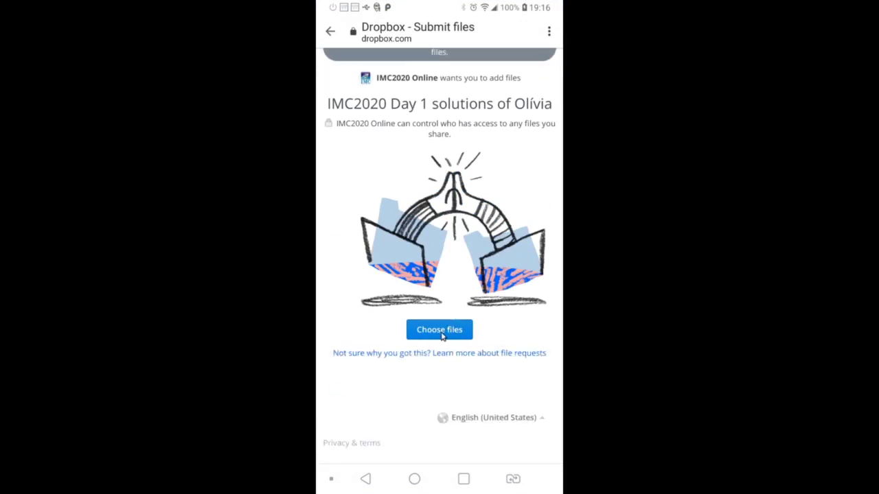
left_click(442, 334)
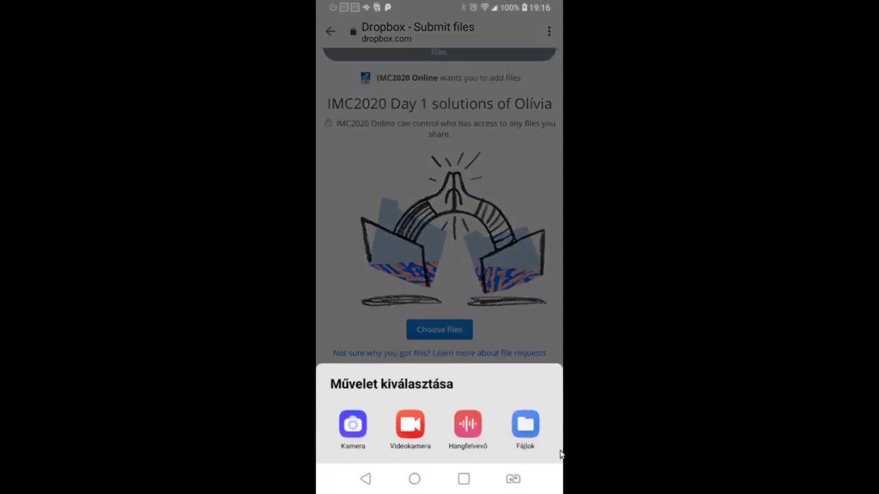
left_click(521, 429)
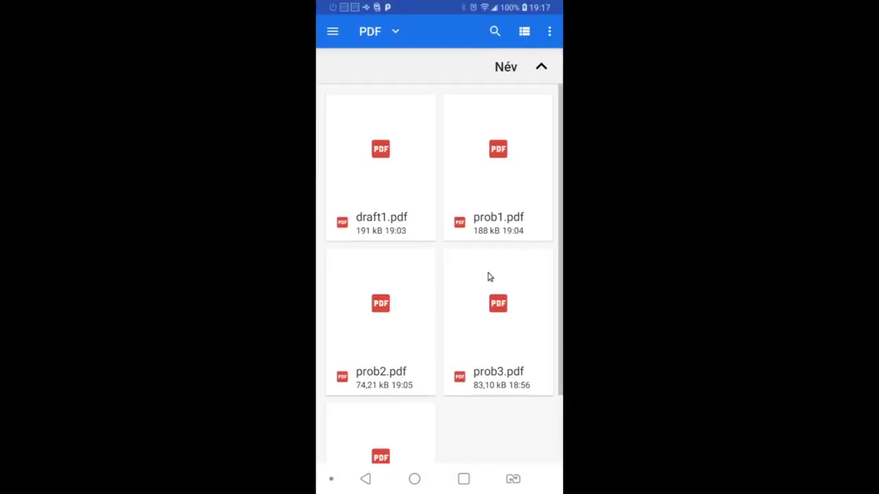
- Select draft1, prob1, prob2, prob3 and a fifth PDF and attach them to the form
left_click(386, 168)
left_click(481, 183)
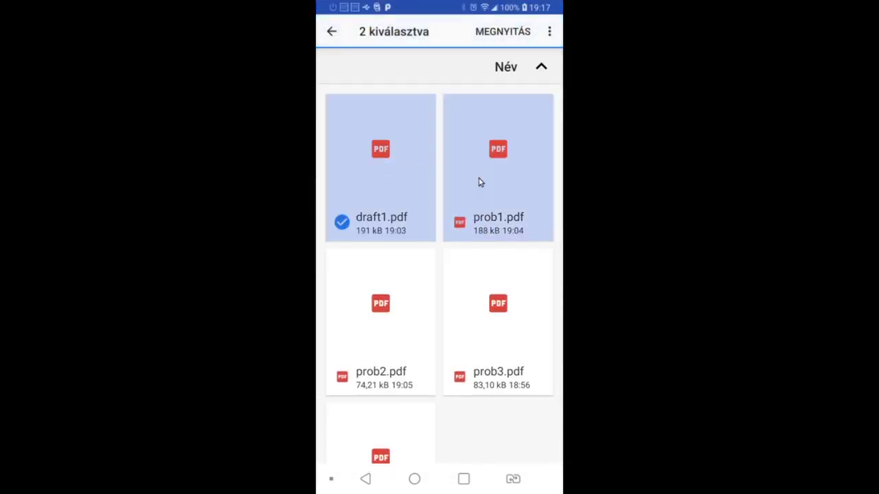
left_click(506, 285, "shift")
left_click(506, 288)
left_click(378, 410, "shift")
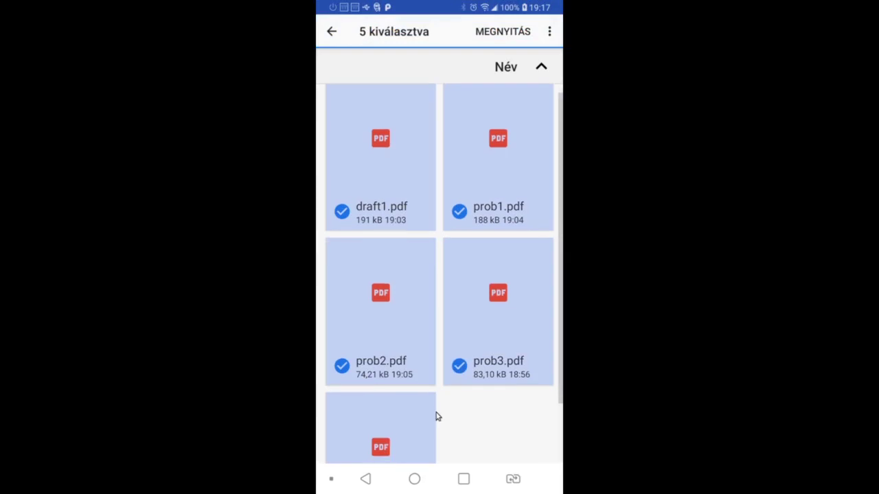
left_click(503, 31)
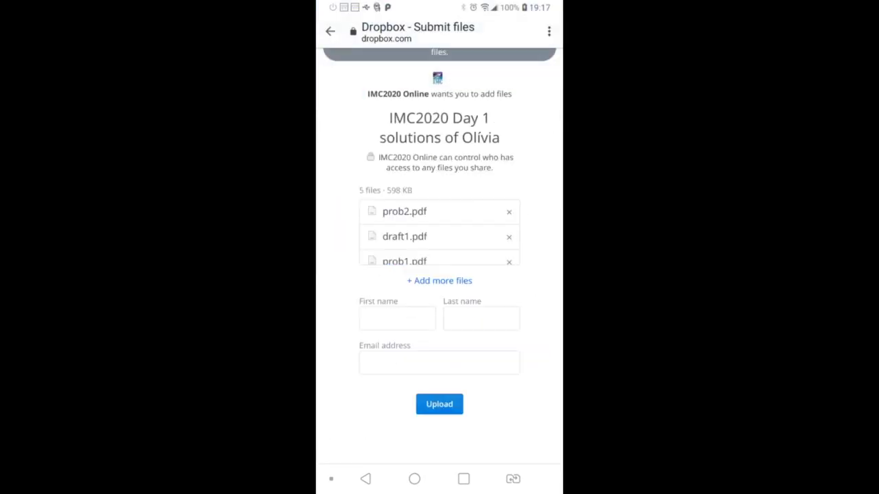
- Enter the submitter's first name, last-name initial and e-mail address, then submit the upload
type("O")
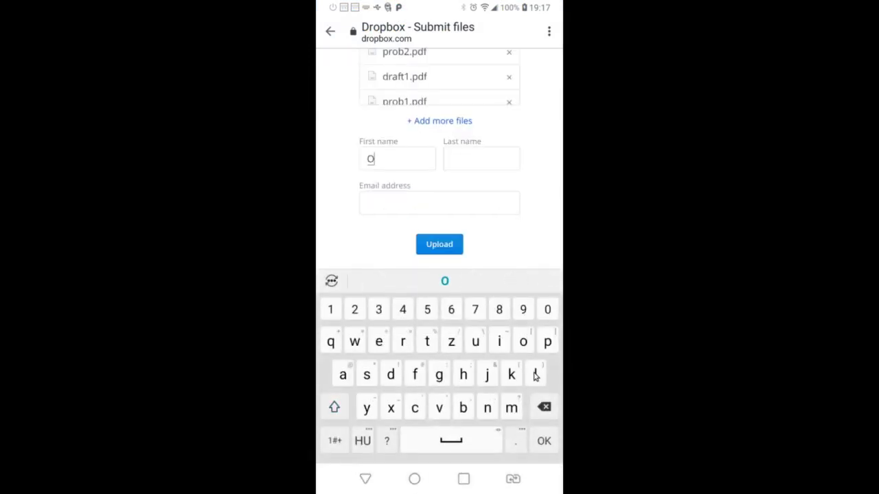
type("livia")
key("Tab")
type("K")
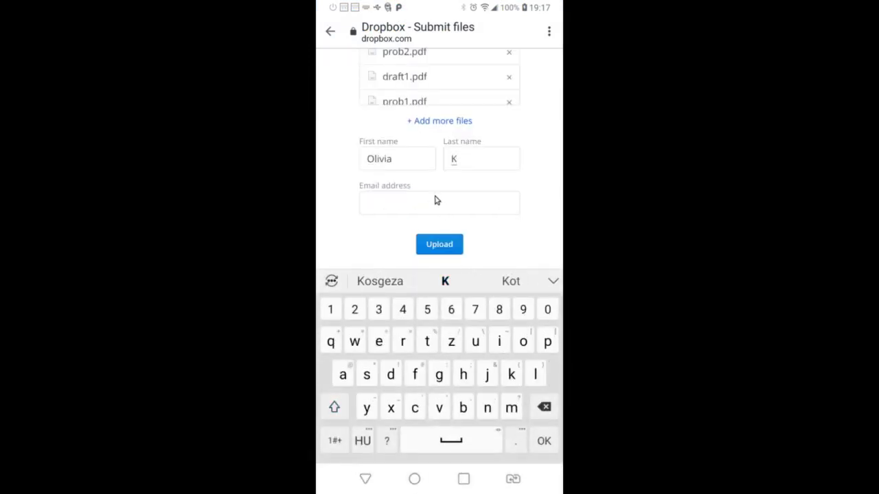
left_click(435, 200)
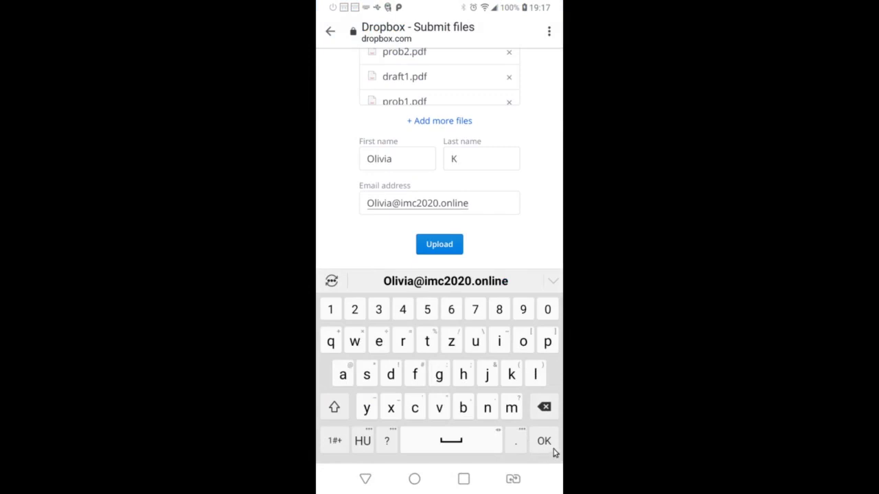
left_click(549, 443)
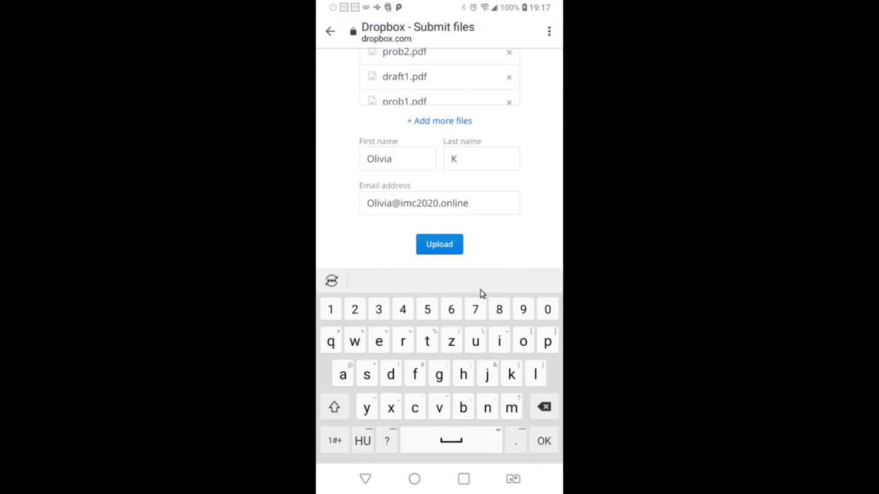
left_click(434, 244)
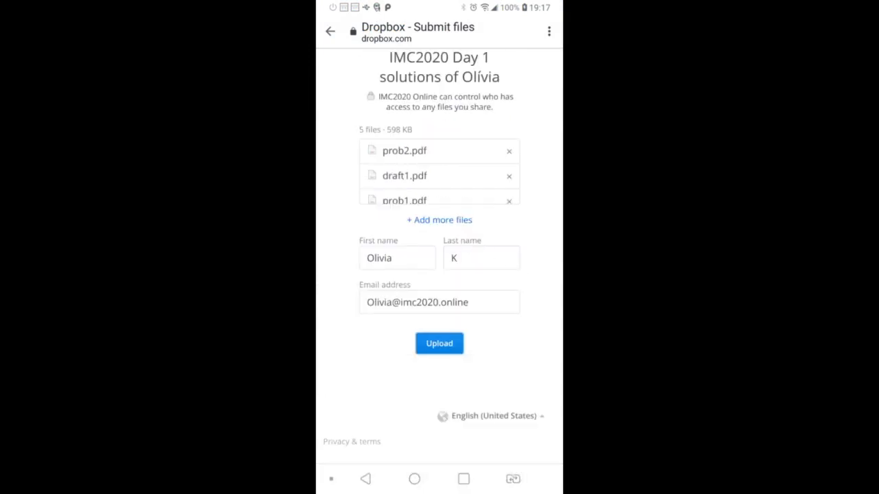